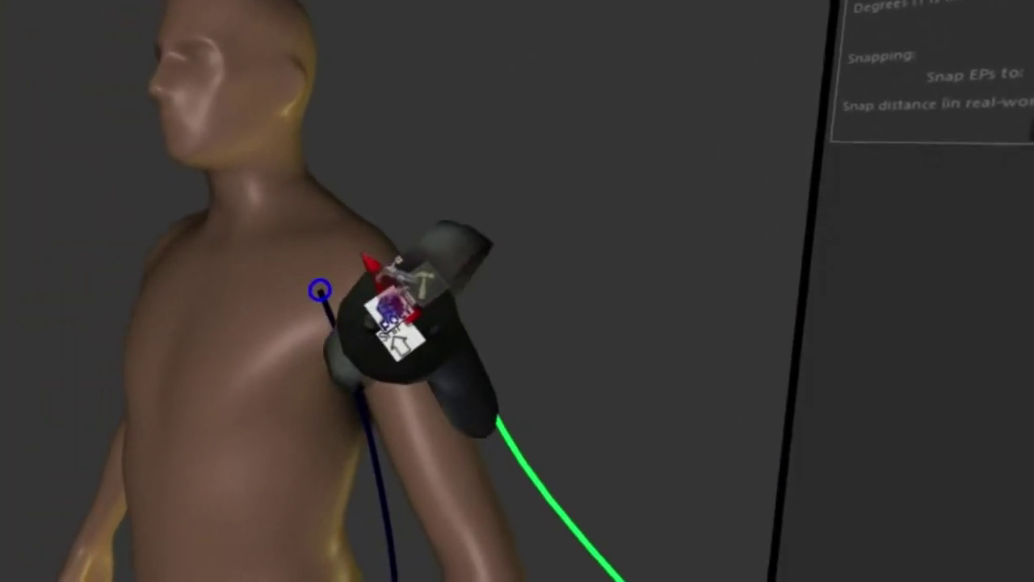
Draw an EP curve arching over the shoulder, snapped between the two arm rail curves
left_click(338, 245)
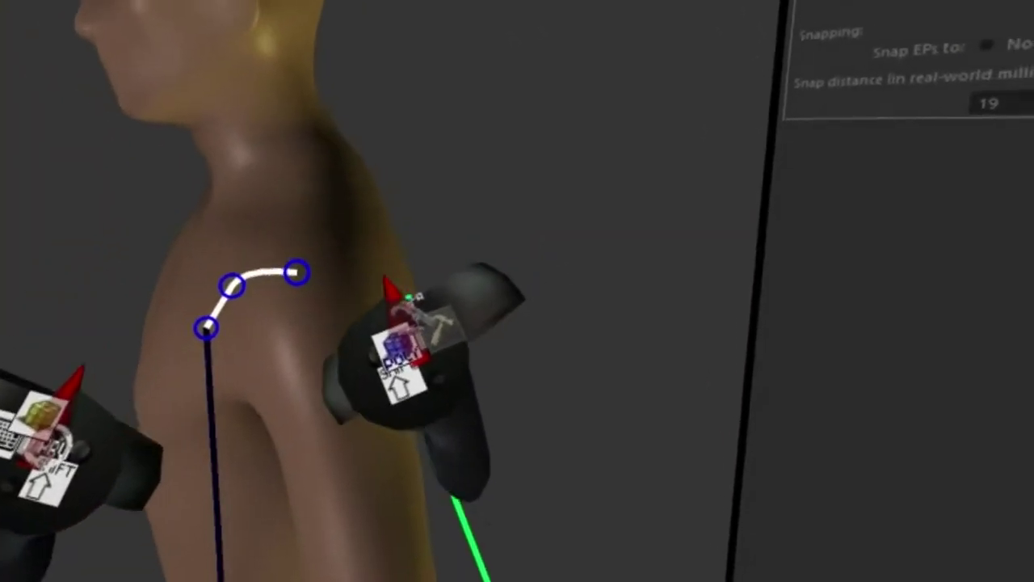
left_click(383, 267)
left_click(408, 255)
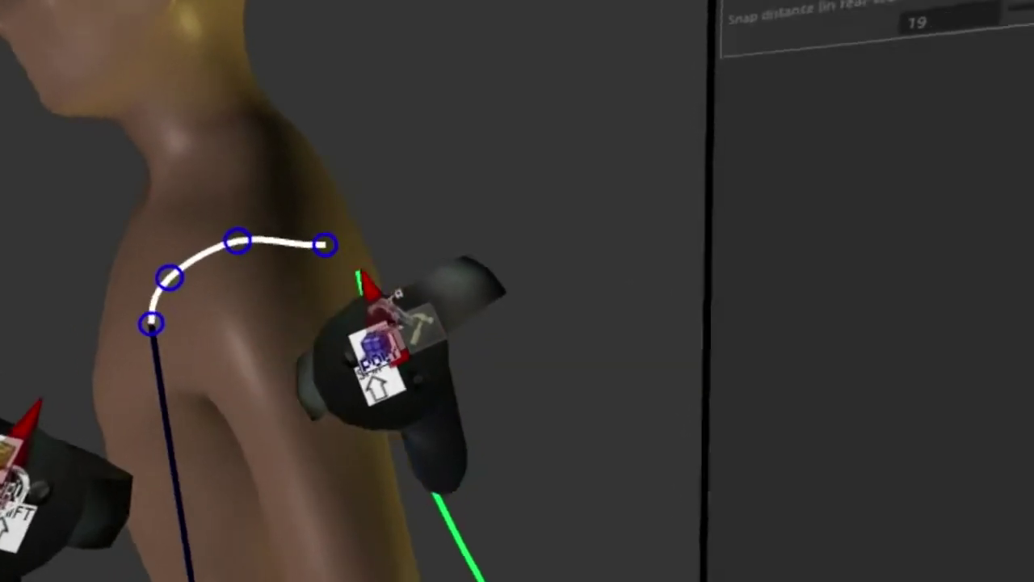
left_click(340, 267)
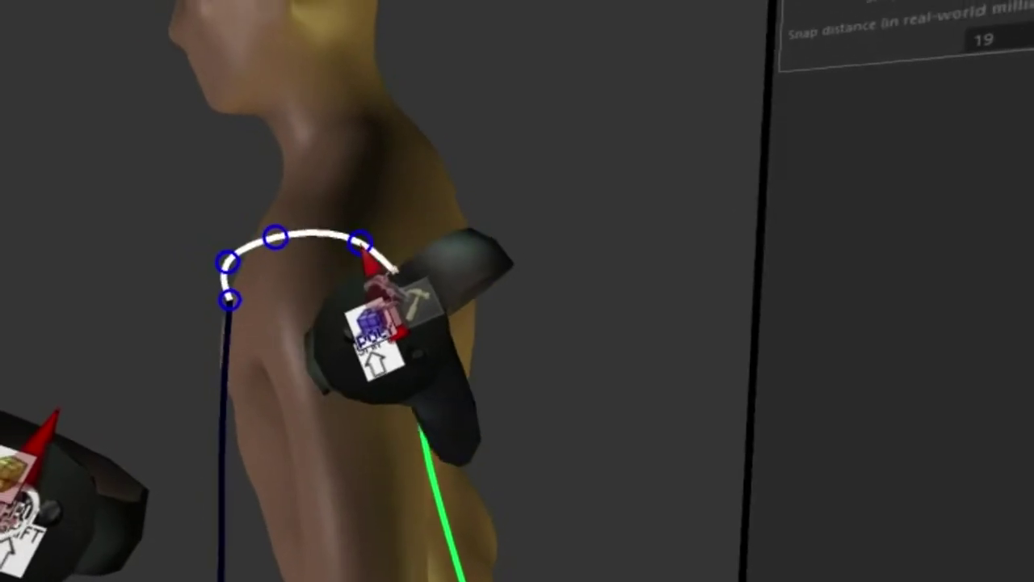
left_click(388, 267)
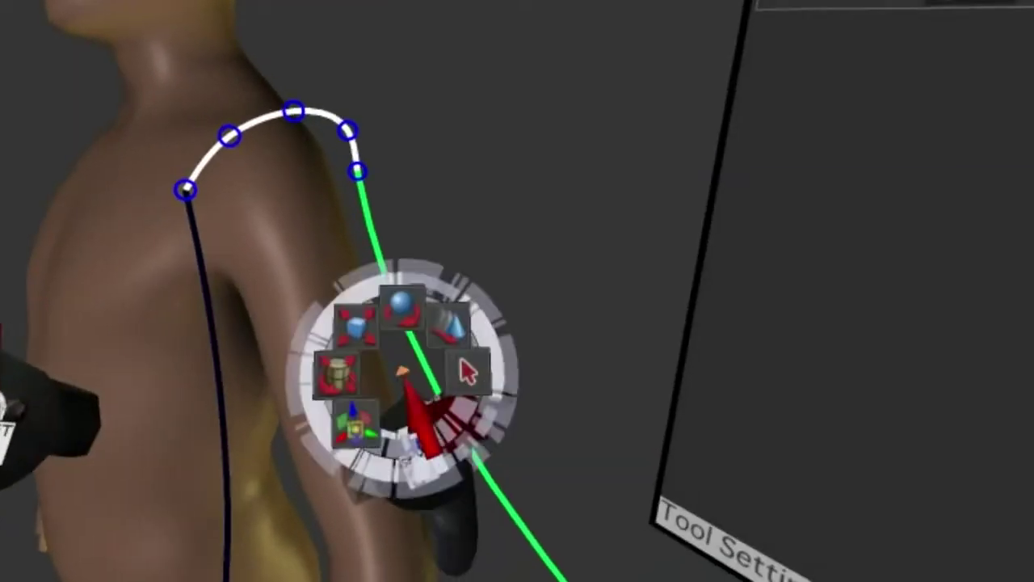
right_click(420, 388)
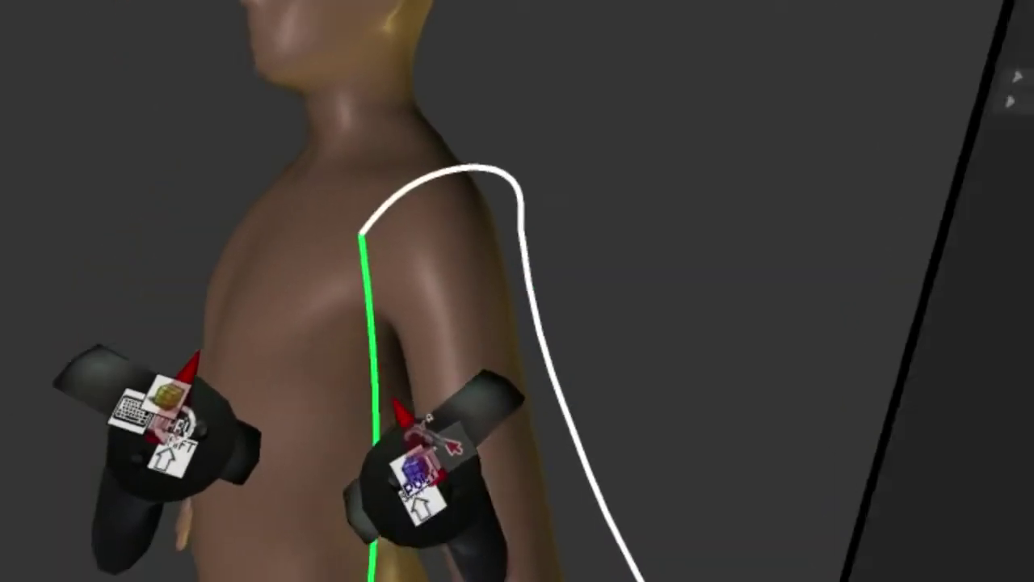
left_click(401, 411)
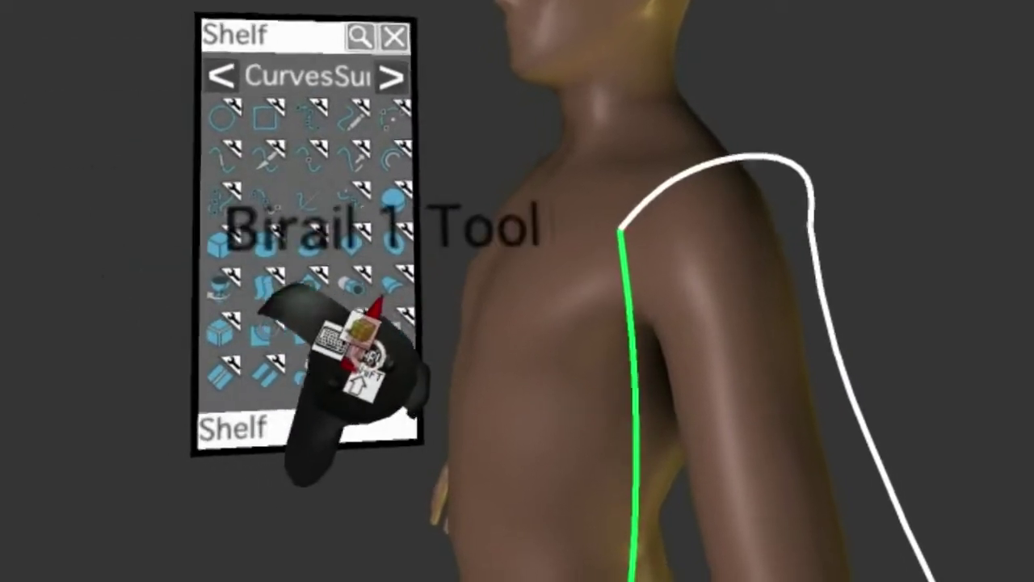
Build a Birail 1 sleeve surface from the arm rails and shoulder curve, then select it
left_click(373, 309)
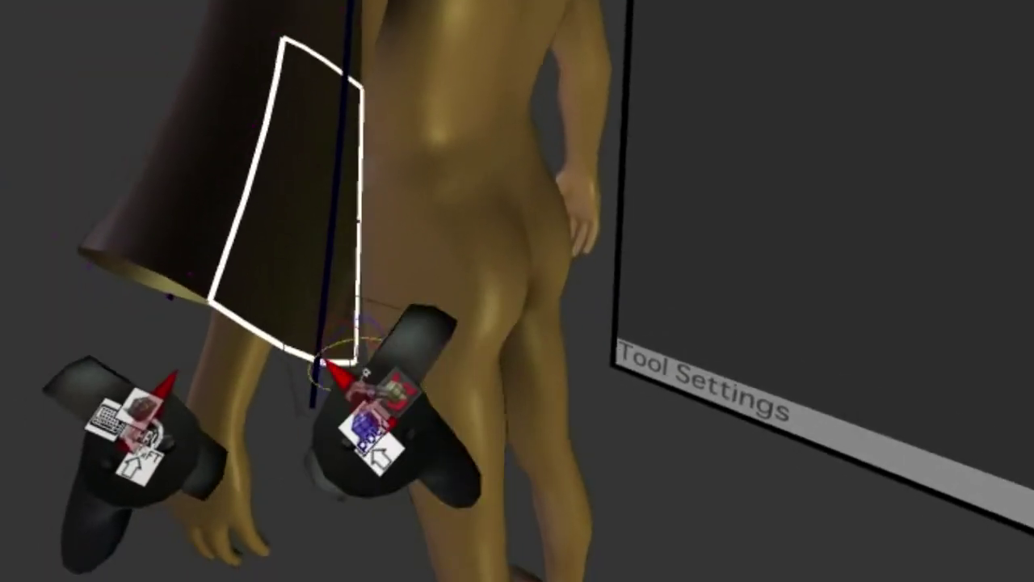
left_click(339, 366)
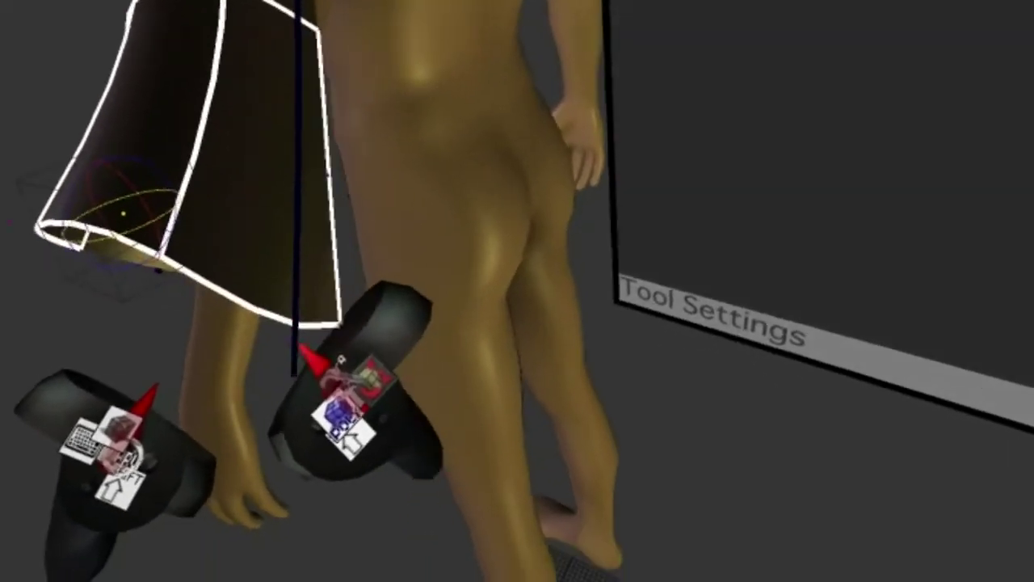
left_click(323, 351)
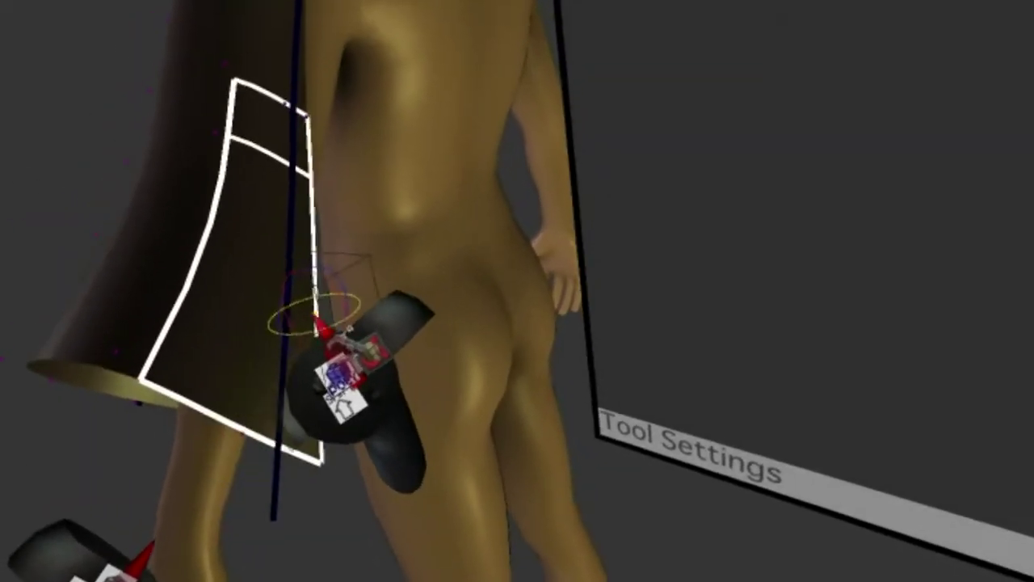
left_click(327, 412)
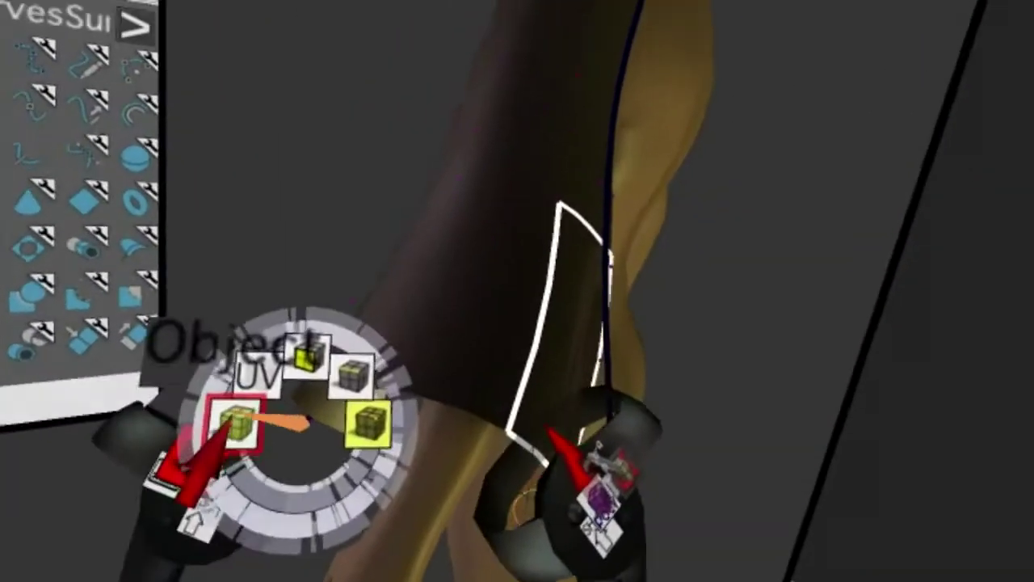
left_click(477, 398)
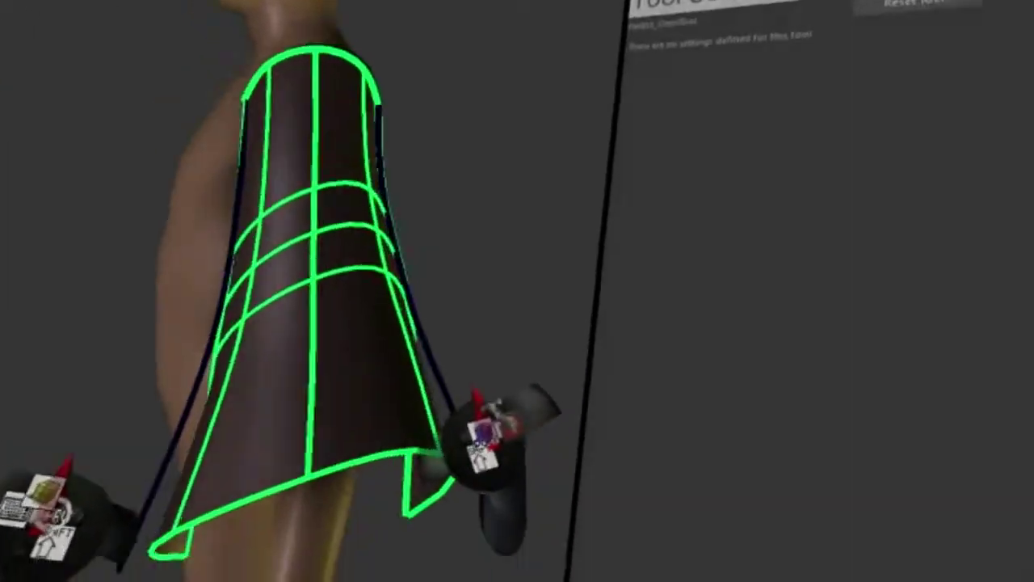
Convert the NURBS sleeve to a triangulated polygon mesh and select it
left_click(393, 347)
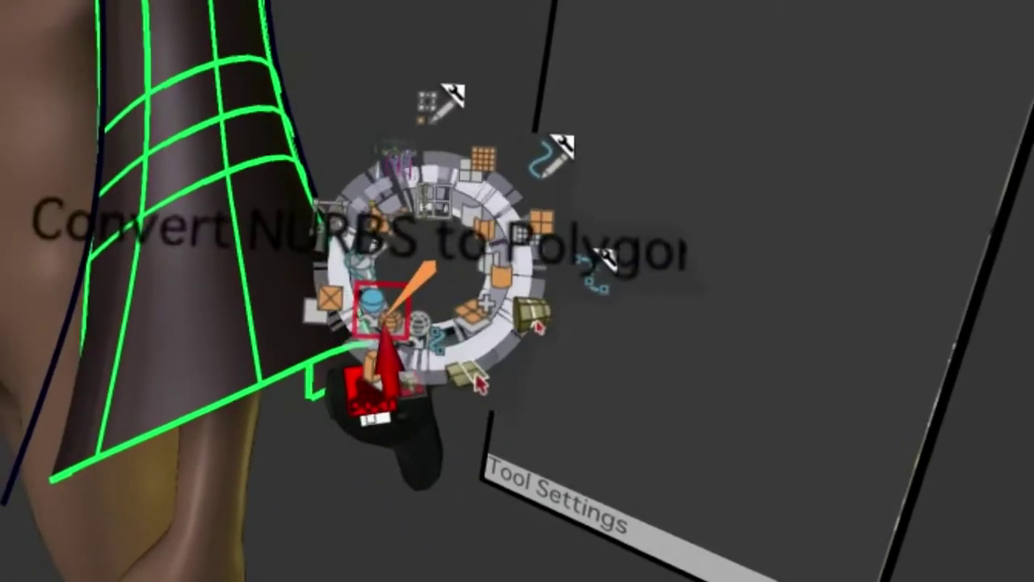
left_click(388, 344)
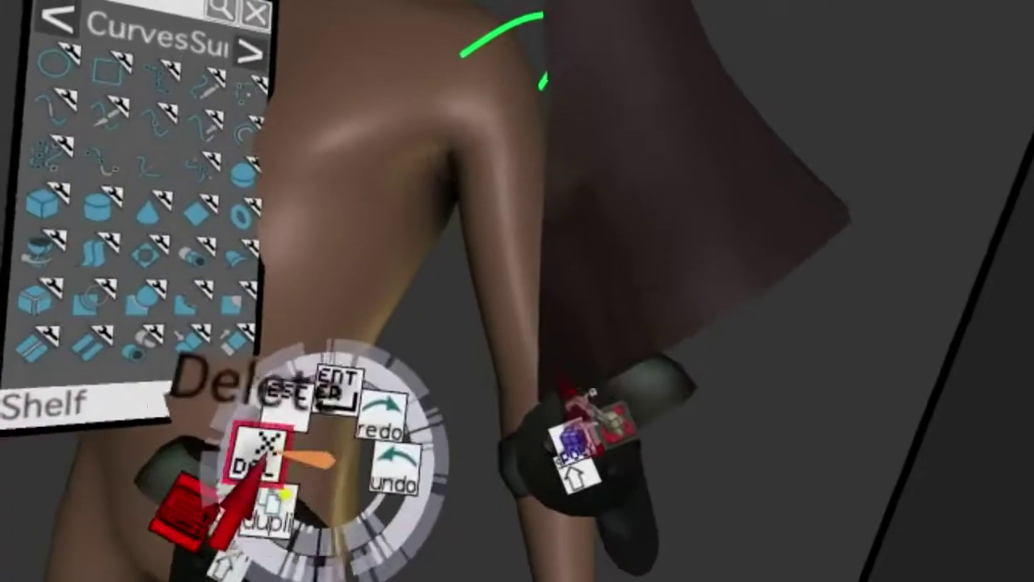
left_click(531, 485)
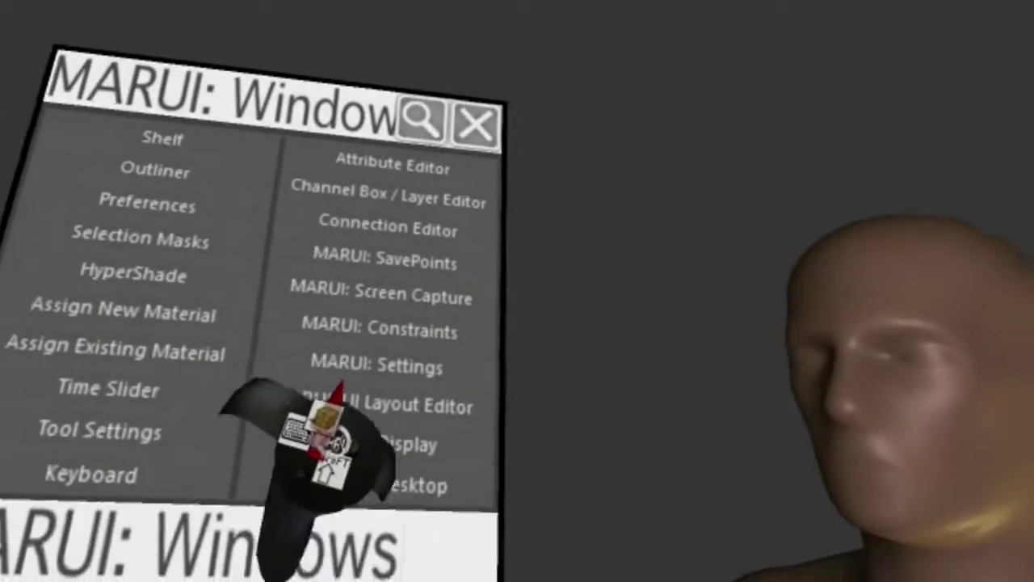
Show the User Interface tab of the MARUI settings
left_click(331, 442)
left_click(355, 196)
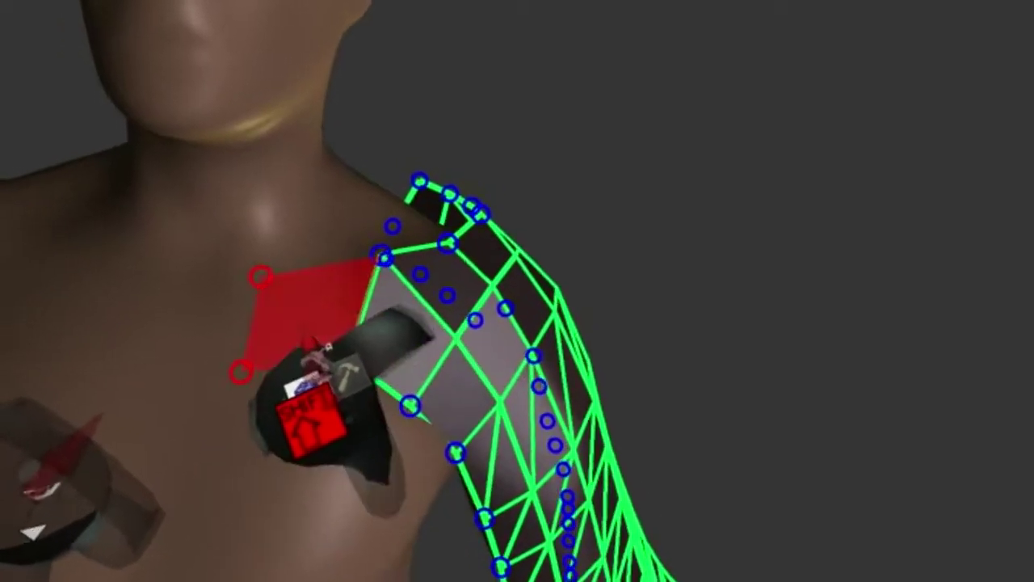
Fill rows of quads across the upper chest, extending downward and joining them to the sleeve
left_click(311, 346)
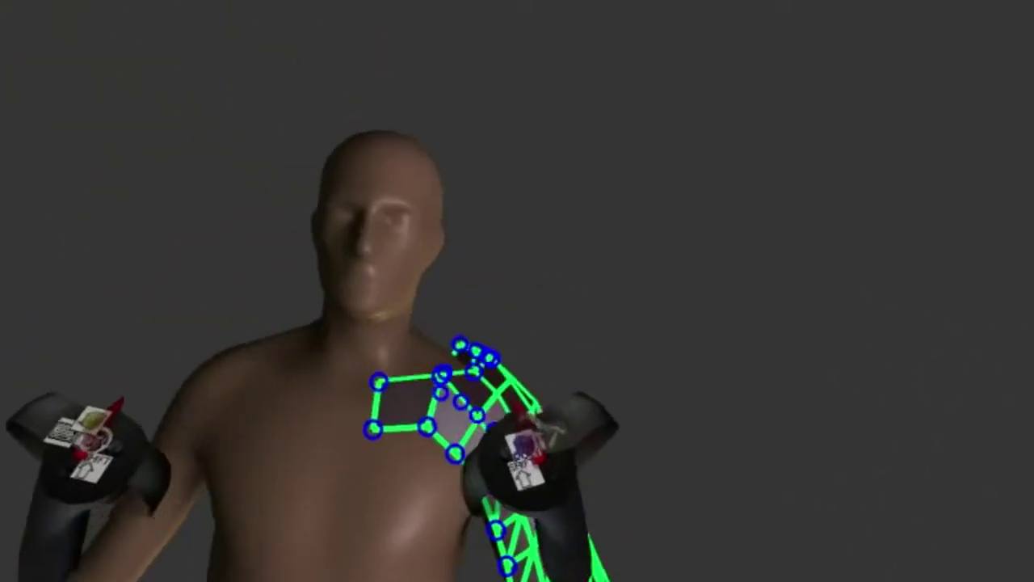
key("shift")
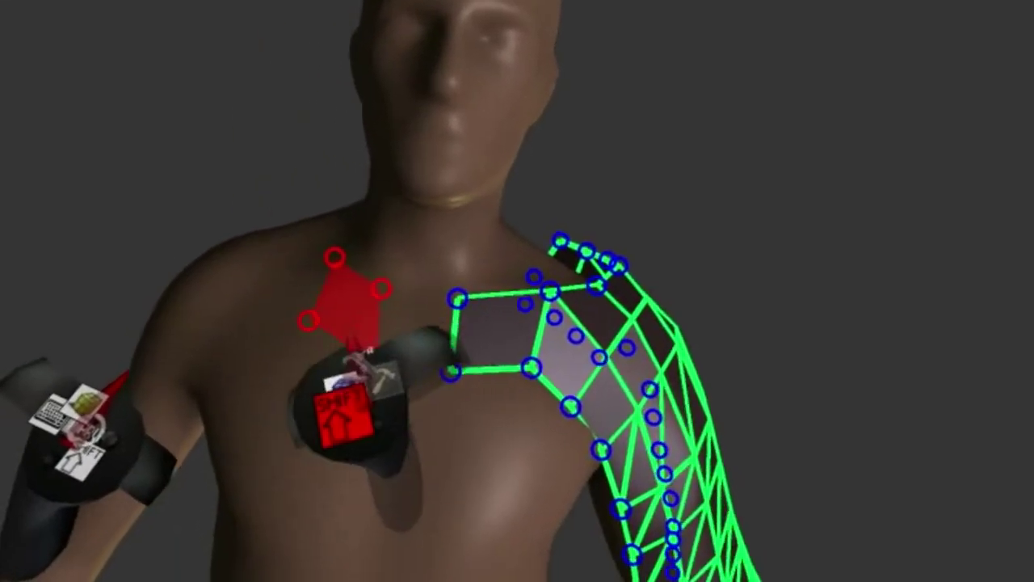
left_click(388, 380)
left_click(420, 368)
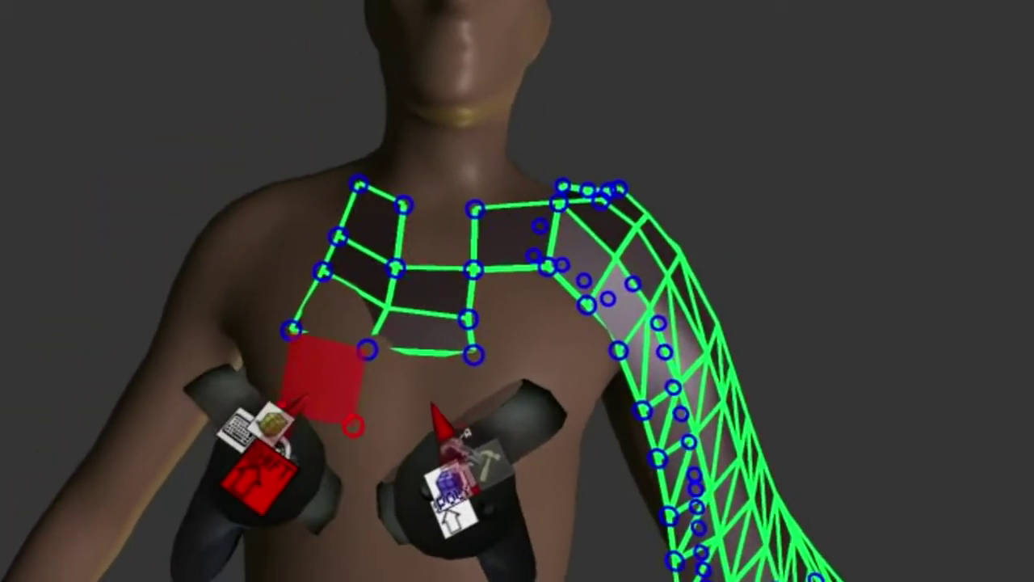
left_click(323, 372)
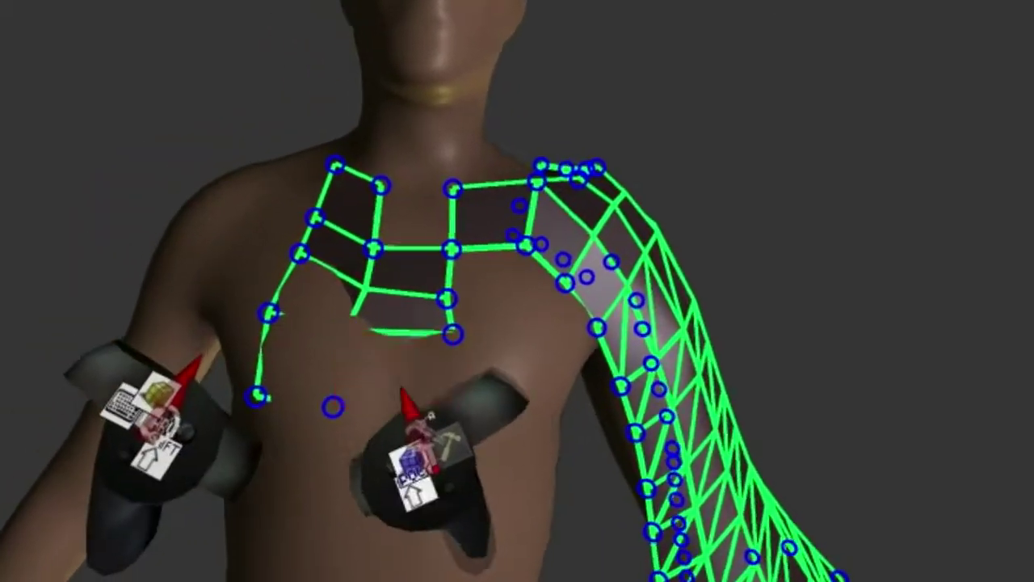
left_click(372, 357)
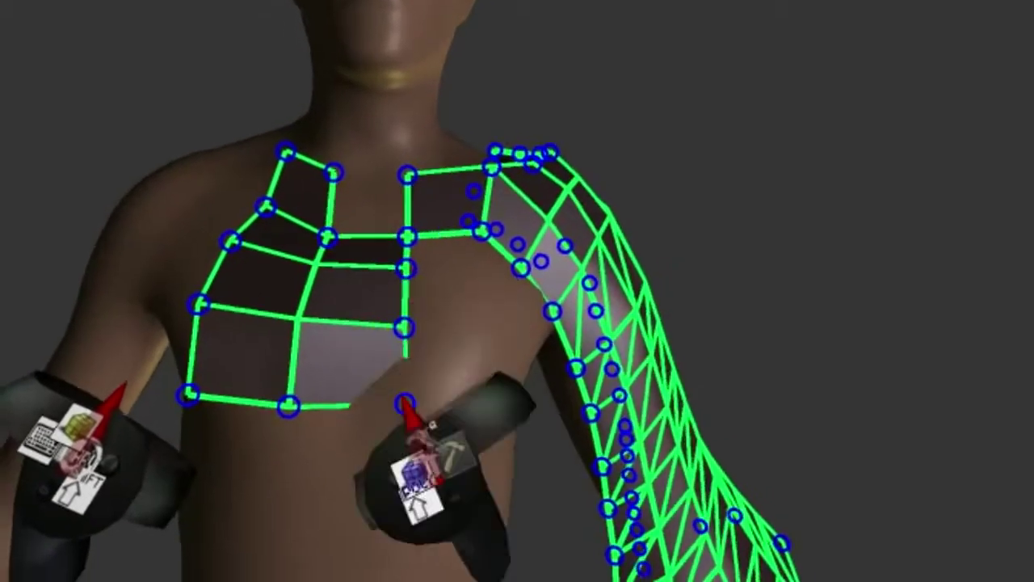
left_click(401, 420)
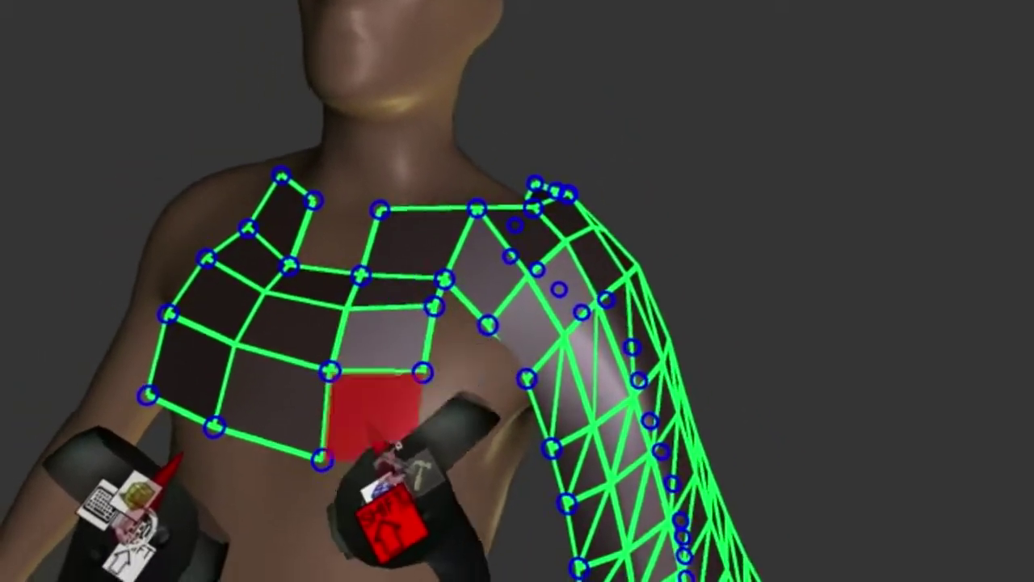
left_click(385, 380)
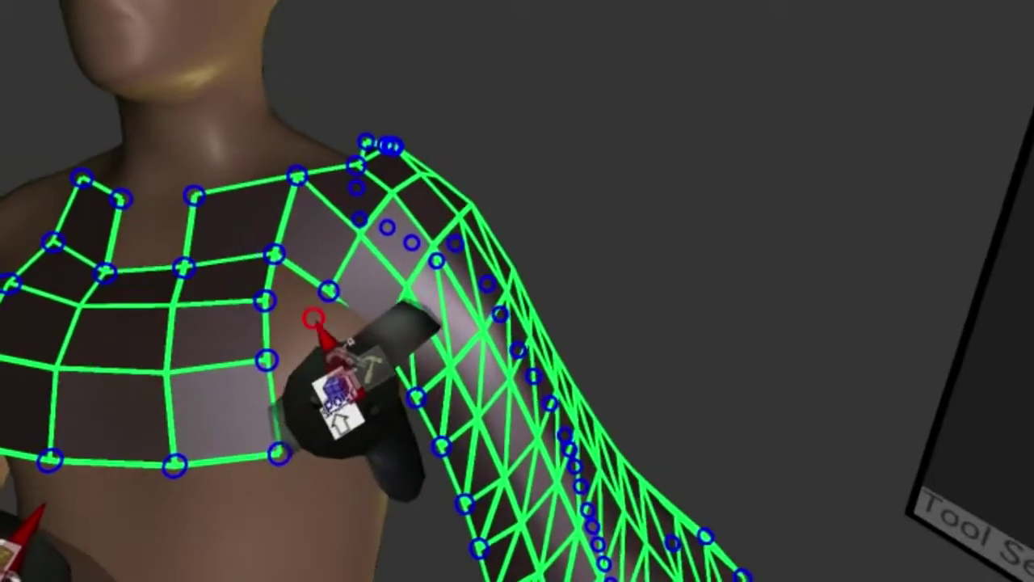
left_click(324, 343)
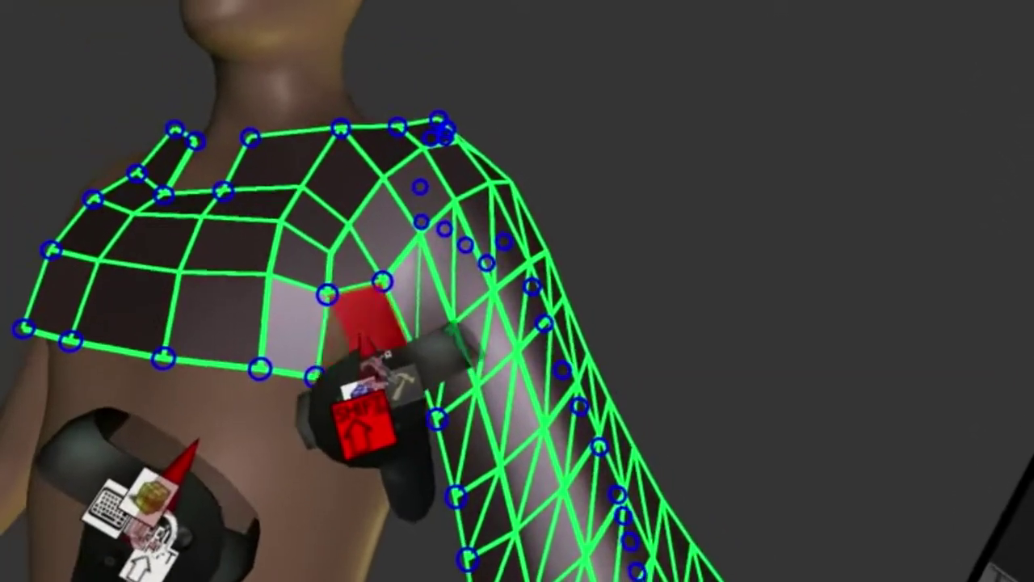
left_click(333, 356)
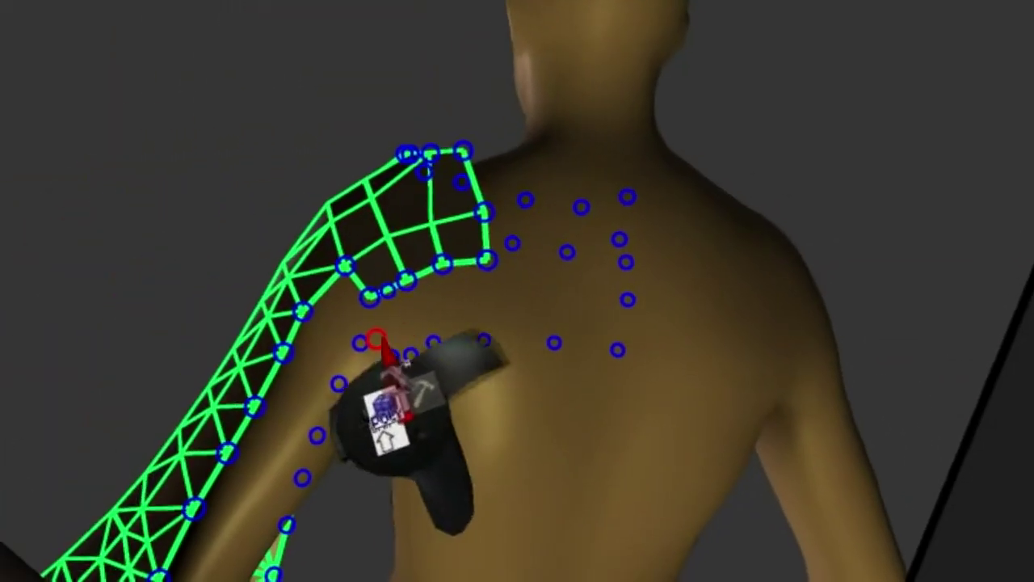
Place vertices and commit the first quads on the back of the shoulder
left_click(415, 287)
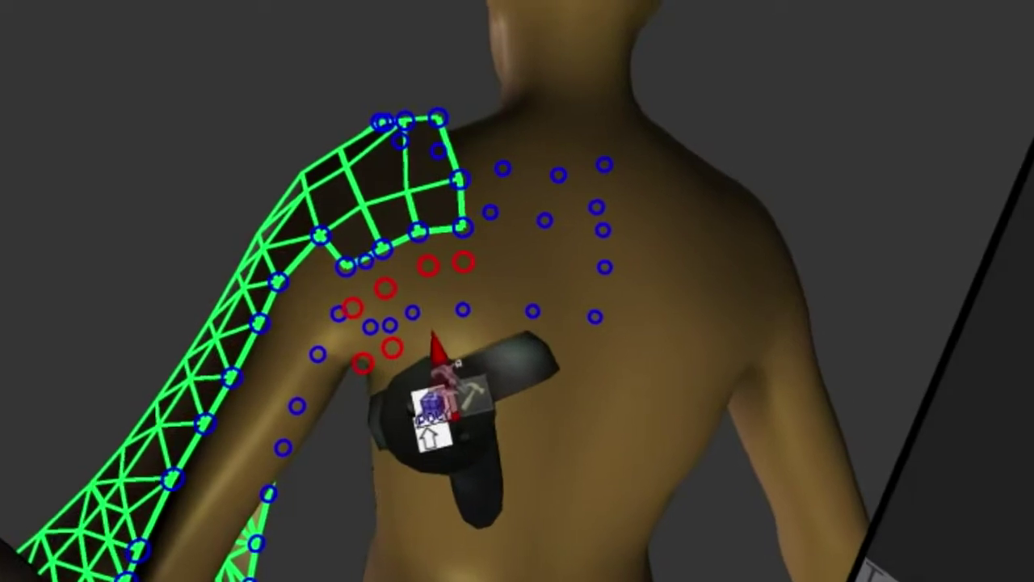
left_click(437, 319)
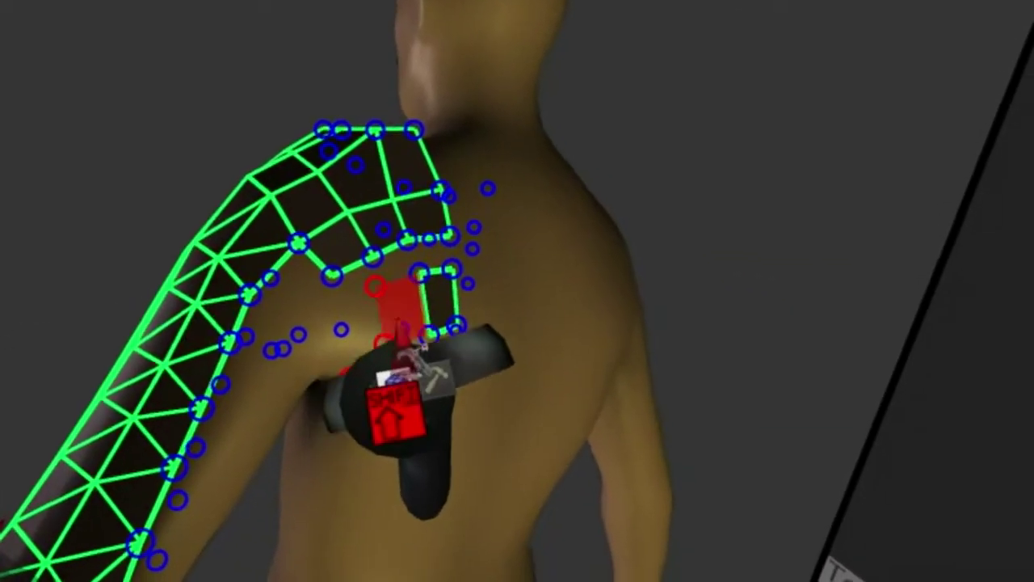
left_click(396, 323)
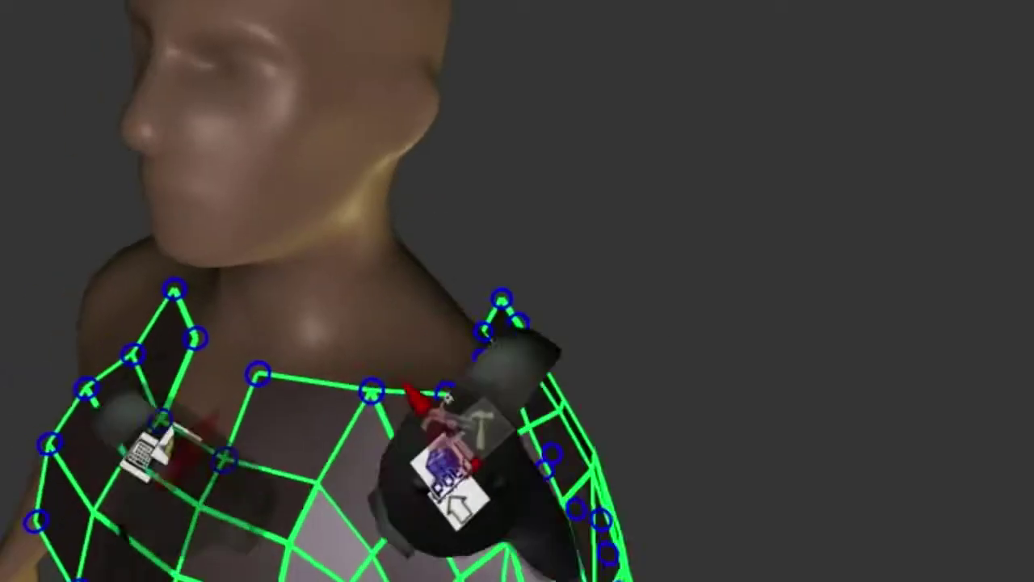
Place four vertices near the neck and fill quads along the neckline
left_click(321, 325)
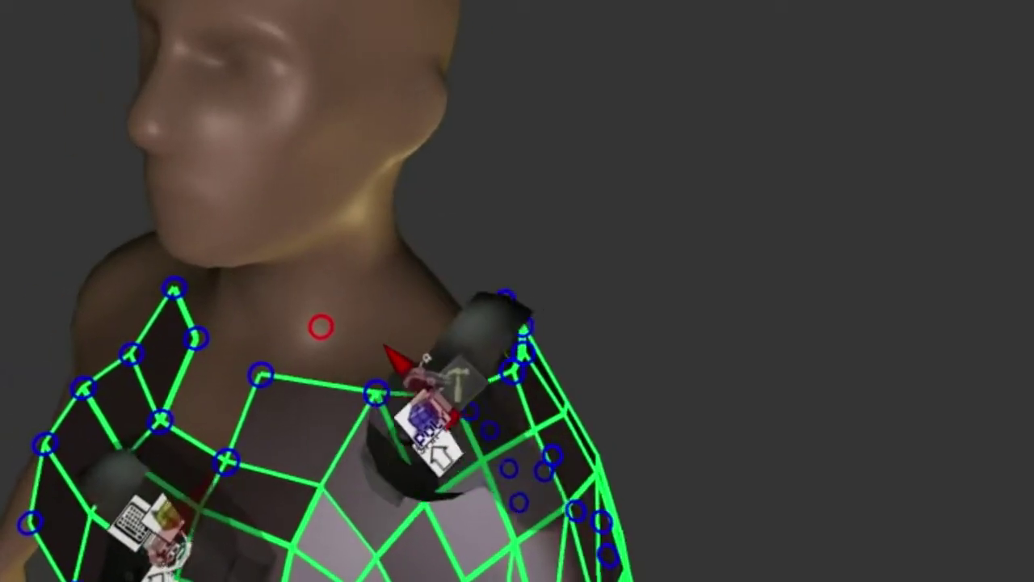
left_click(358, 341)
left_click(371, 295)
left_click(337, 266)
left_click(386, 316)
left_click(410, 223)
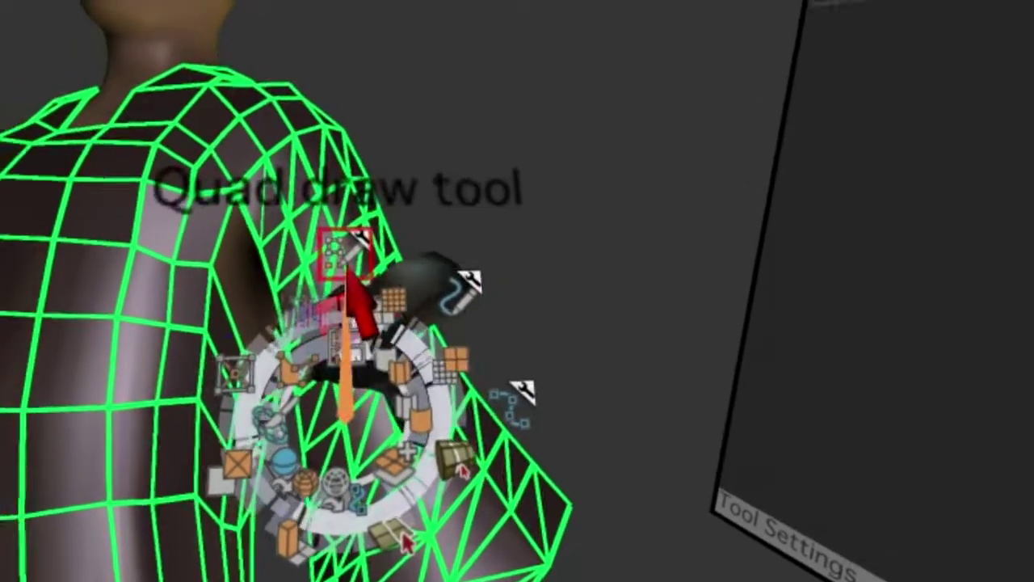
Cycle the radial tool menu from Pencil curve back toward Quad Draw
left_click(372, 388)
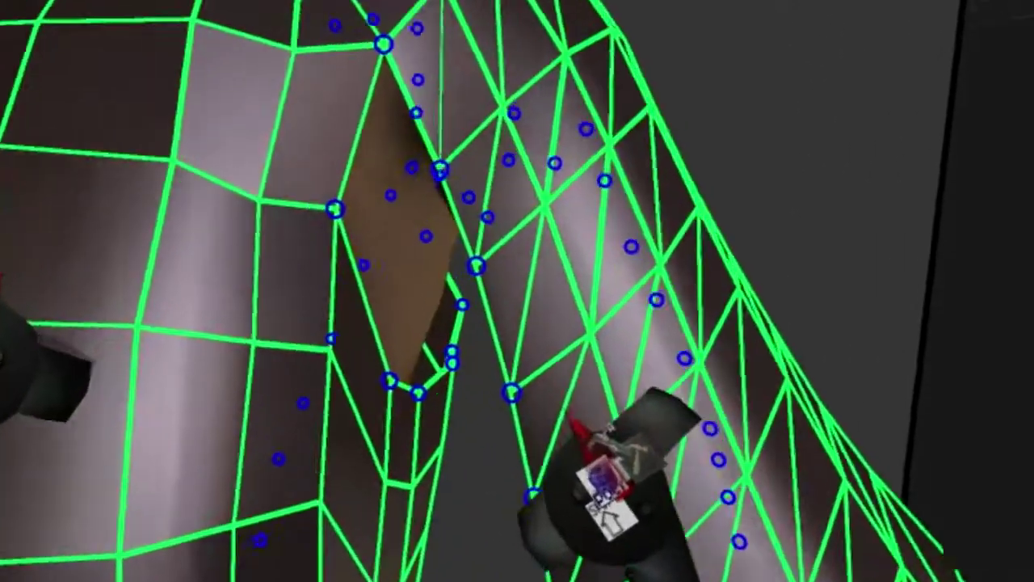